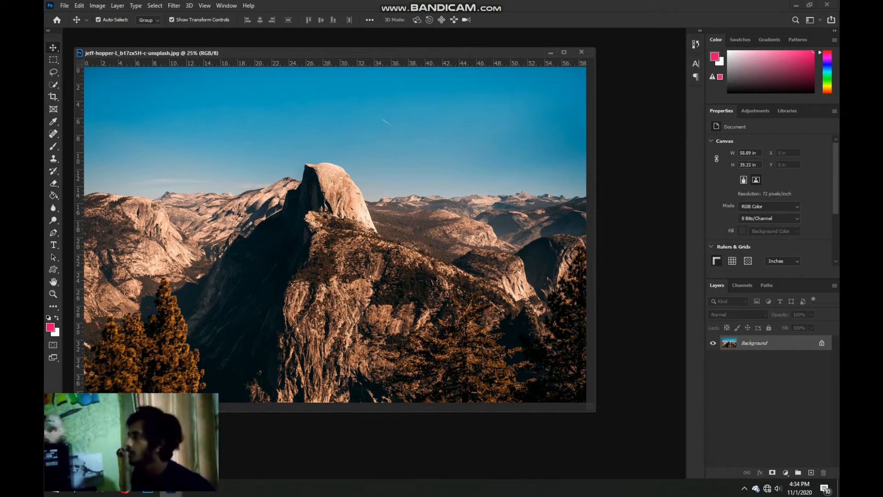
Dock the floating mountain photo window into the main workspace.
drag(304, 53, 310, 33)
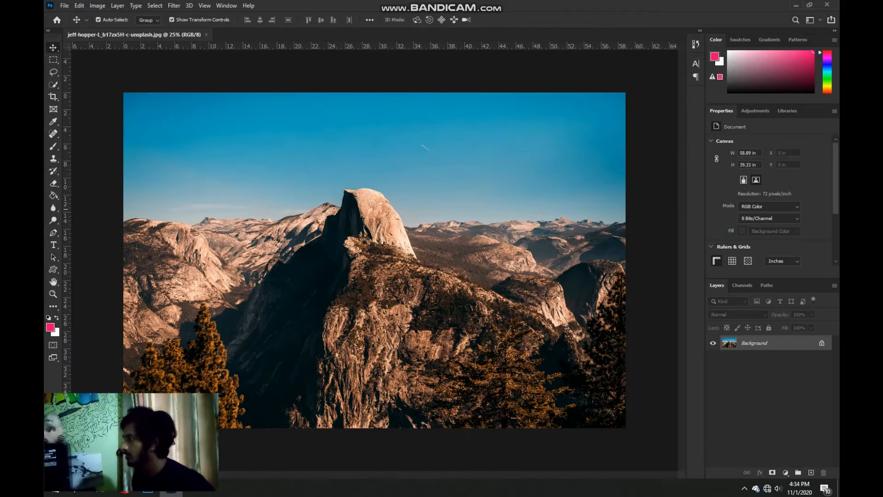
scroll(392, 204, up, 1)
scroll(392, 203, down, 1)
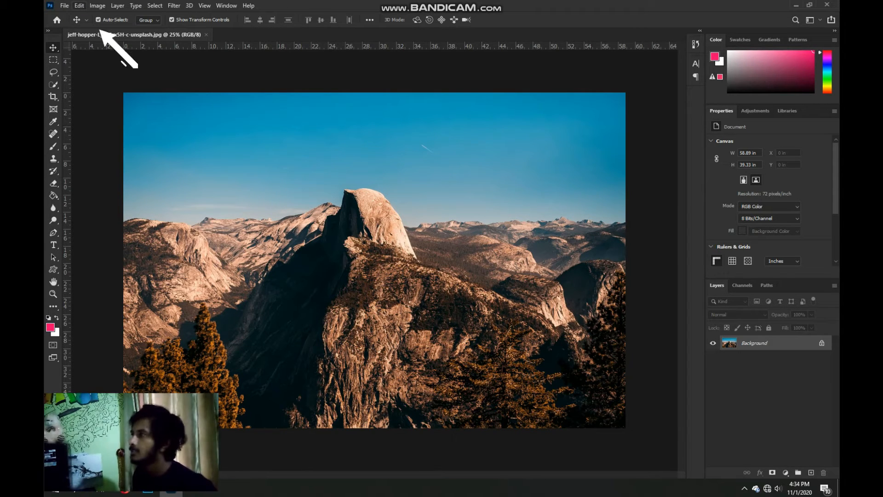
Start Sky Replacement on the mountain photo and move its dialog aside to uncover the image.
click(79, 6)
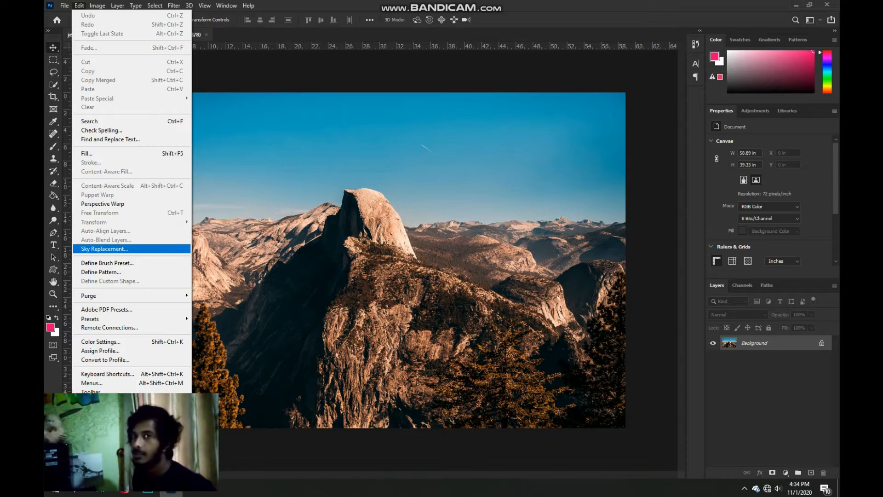
click(104, 248)
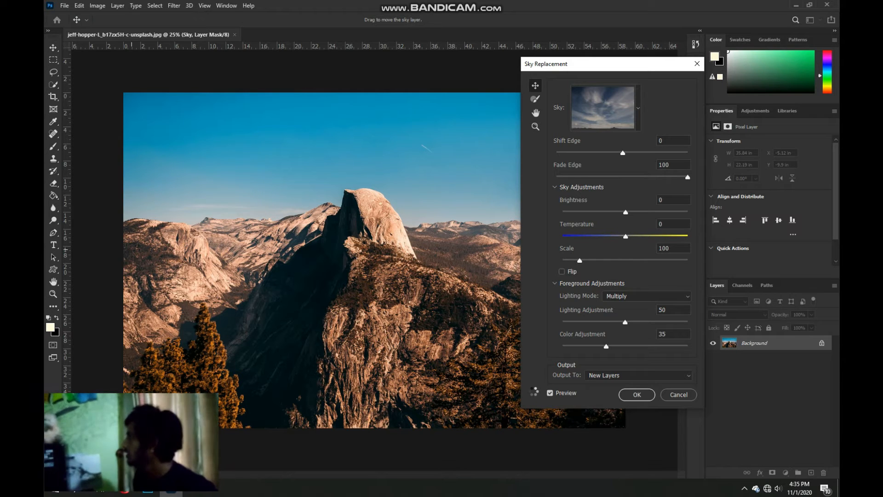
drag(637, 69, 648, 68)
drag(636, 322, 626, 321)
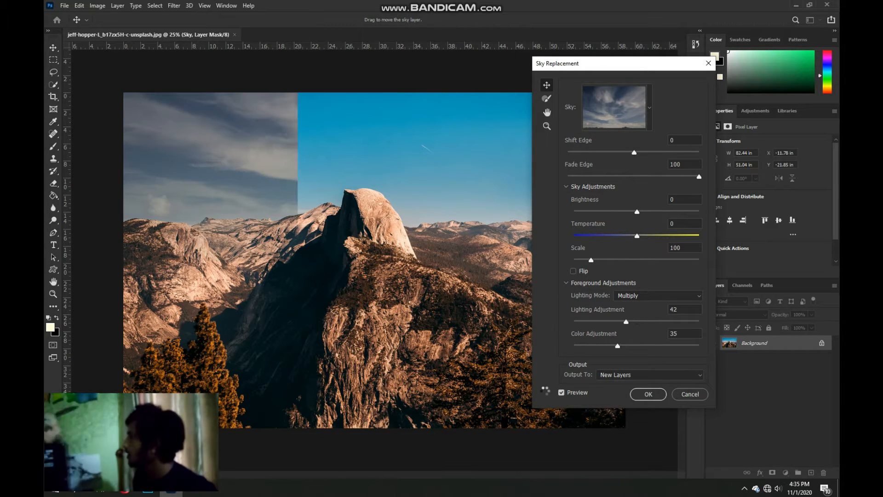
drag(648, 68, 741, 25)
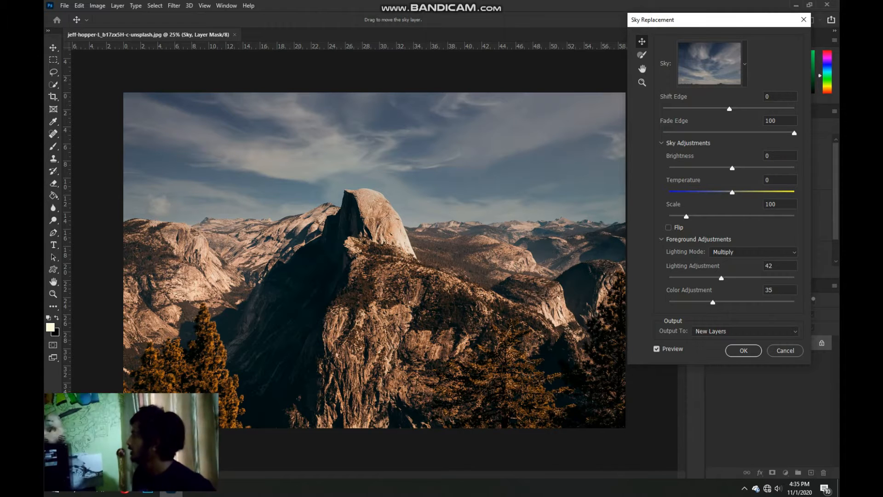
Try the plain blue gradient sky from the Blue Skies presets and shrink the preset thumbnails.
click(745, 64)
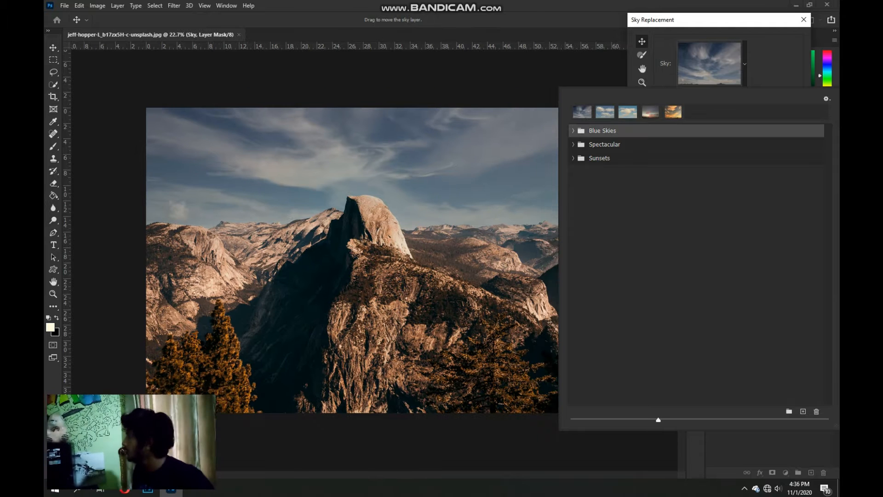
click(573, 131)
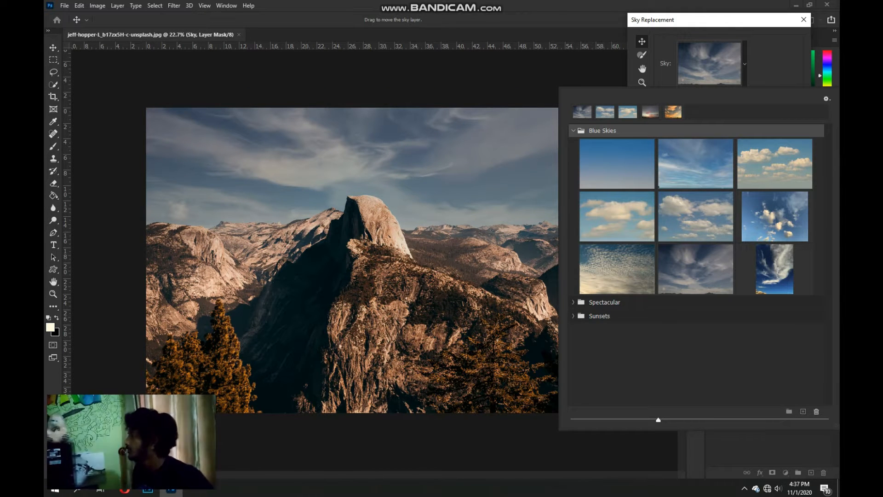
click(617, 163)
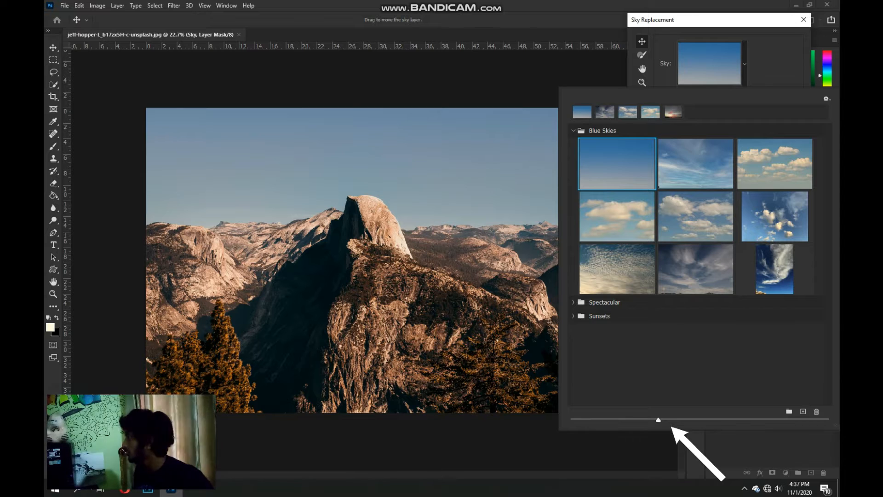
drag(658, 419, 608, 419)
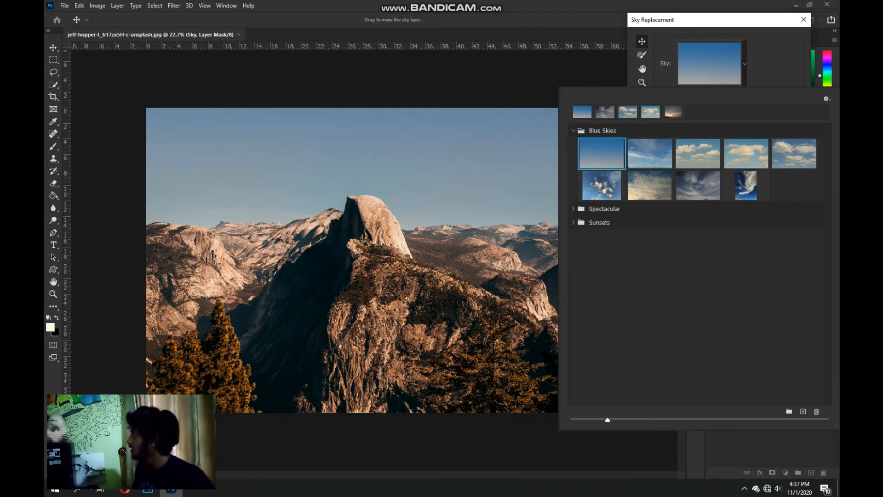
Apply the Blue Skies preset with thin wispy clouds and reposition the Sky Replacement dialog beside the photo.
click(650, 154)
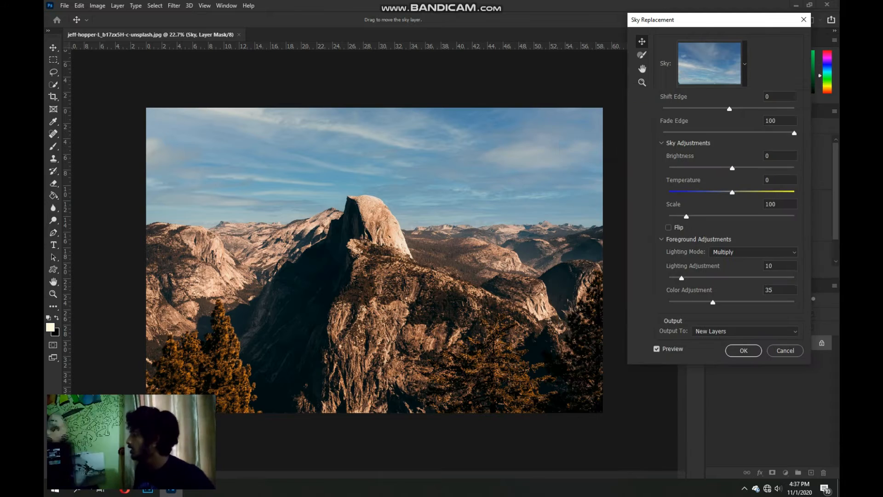
drag(709, 24, 609, 67)
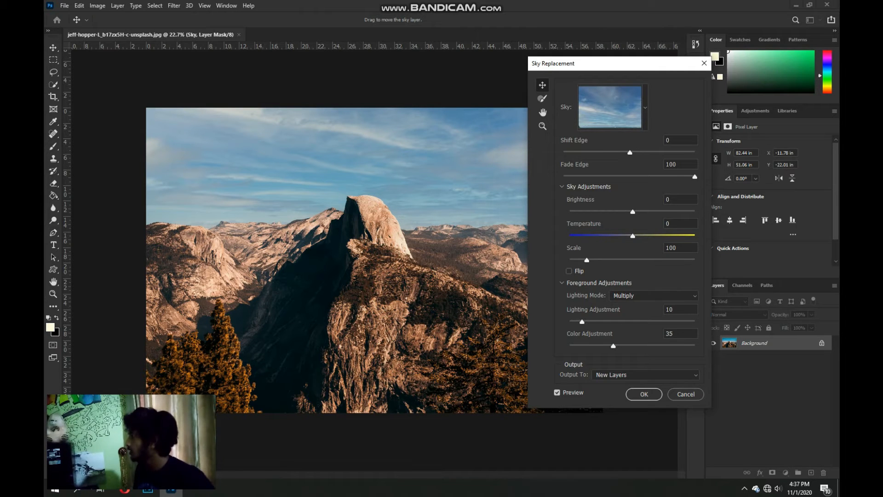
drag(609, 65, 660, 64)
Try the remaining Blue Skies presets on the photo one by one, ending with the deep blue portrait-format sky.
click(696, 108)
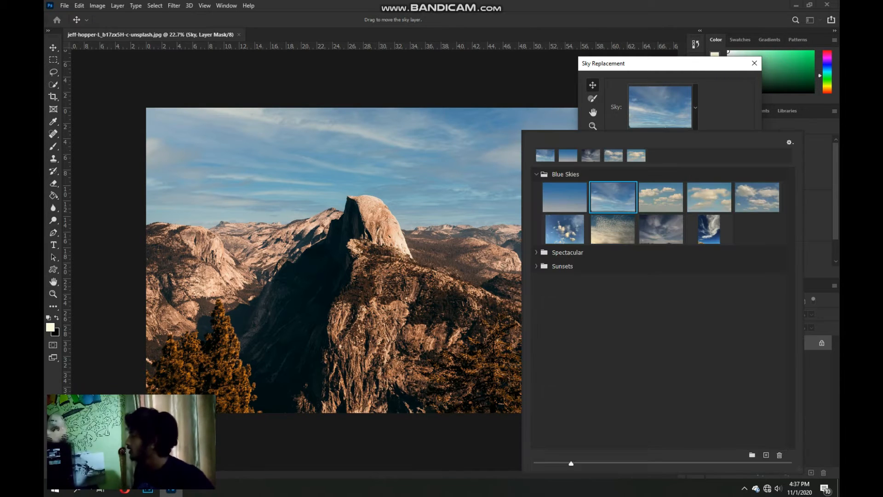
click(536, 174)
click(536, 174)
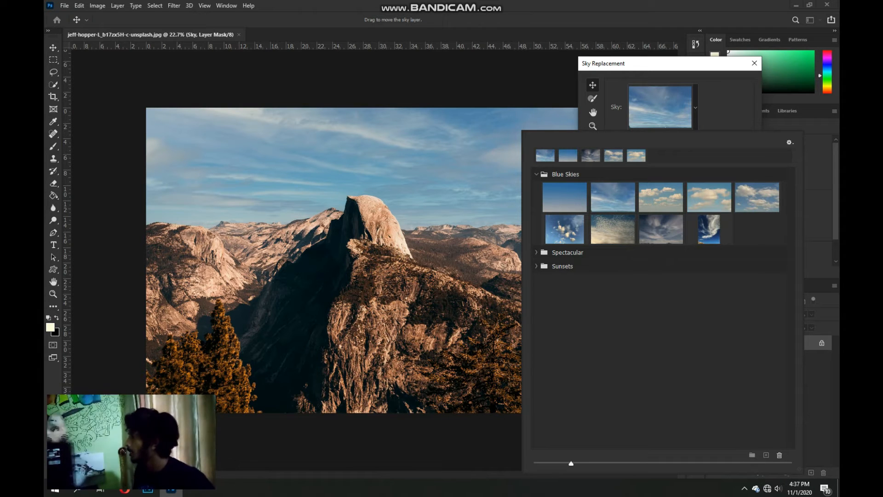
click(661, 197)
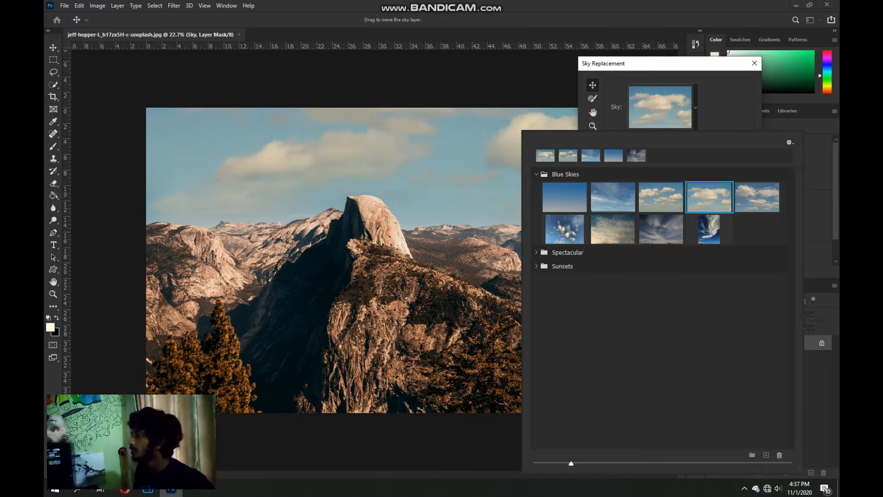
click(757, 198)
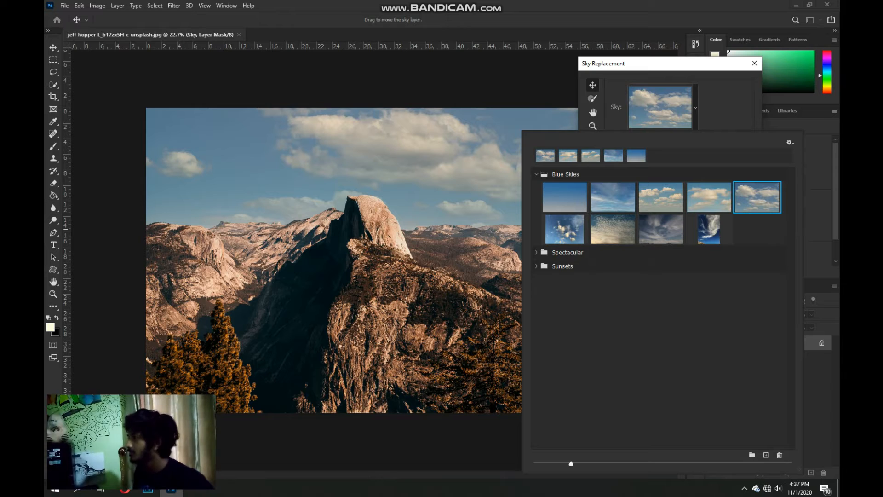
click(564, 229)
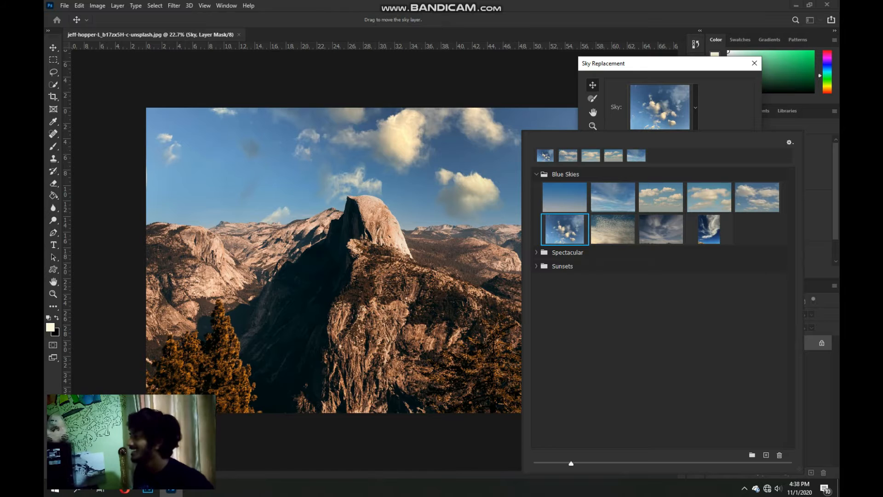
click(613, 229)
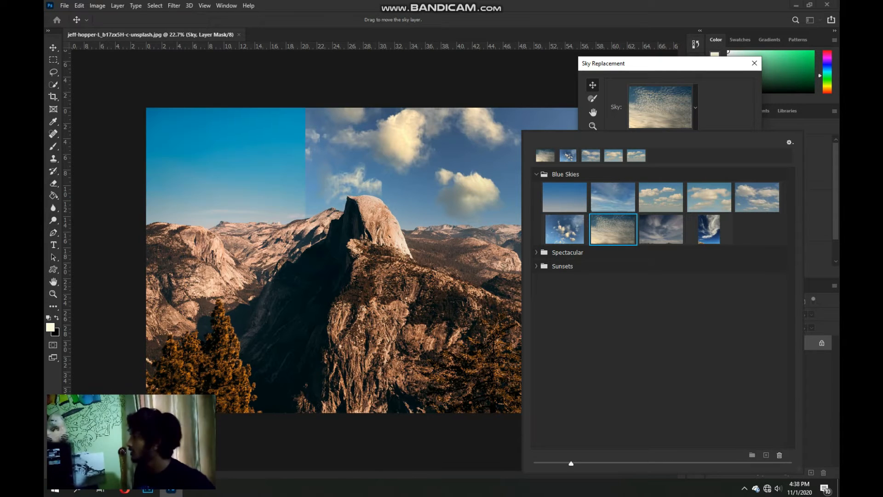
click(661, 229)
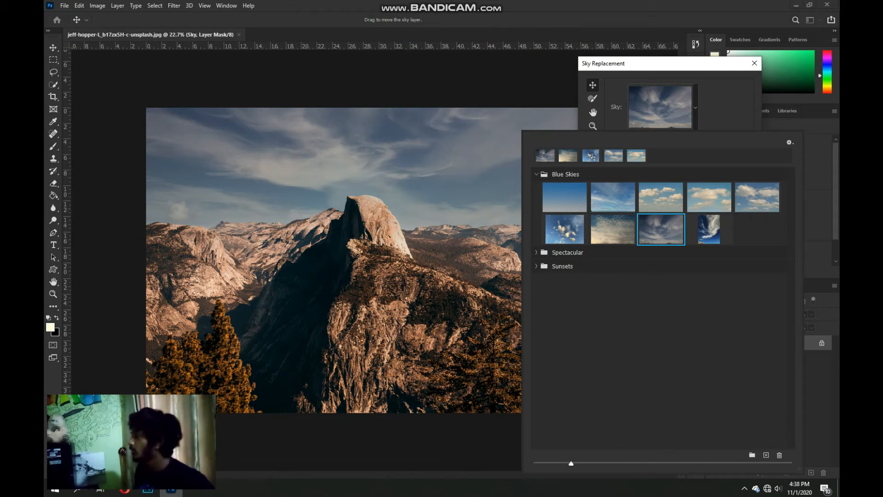
click(709, 229)
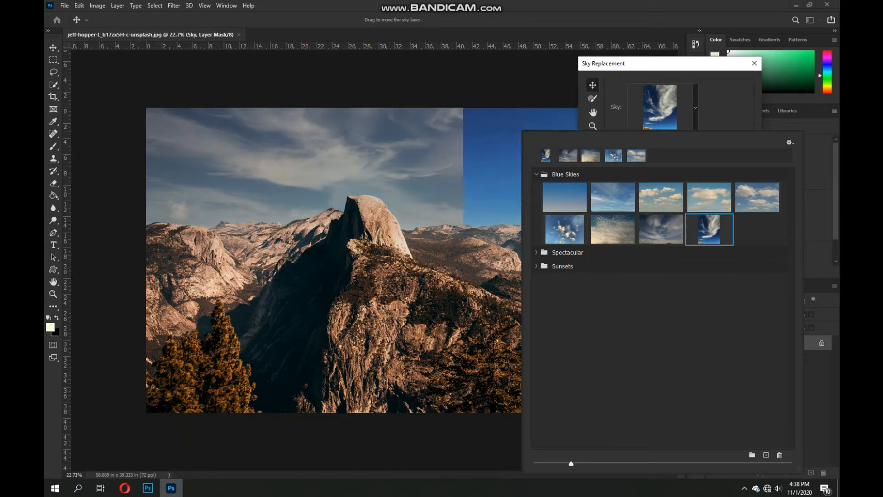
Try each Spectacular sky preset on the photo in turn, from the rainbow to the dark storm clouds.
click(536, 174)
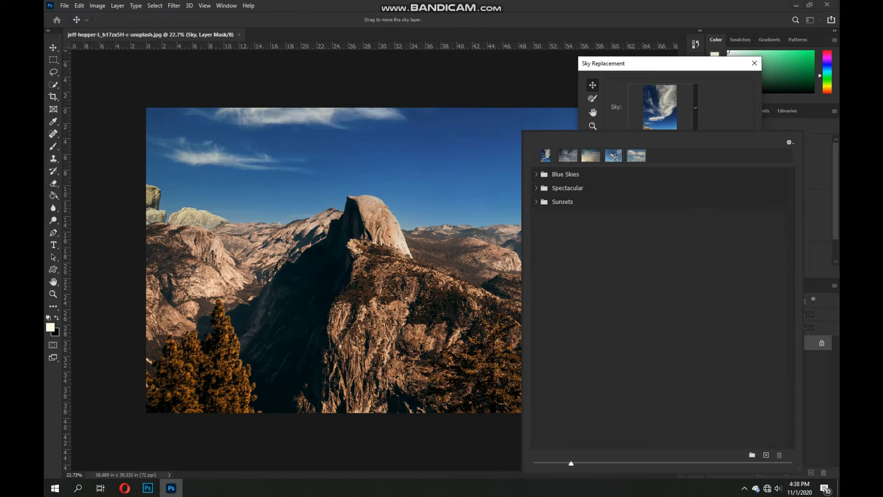
click(536, 188)
click(565, 212)
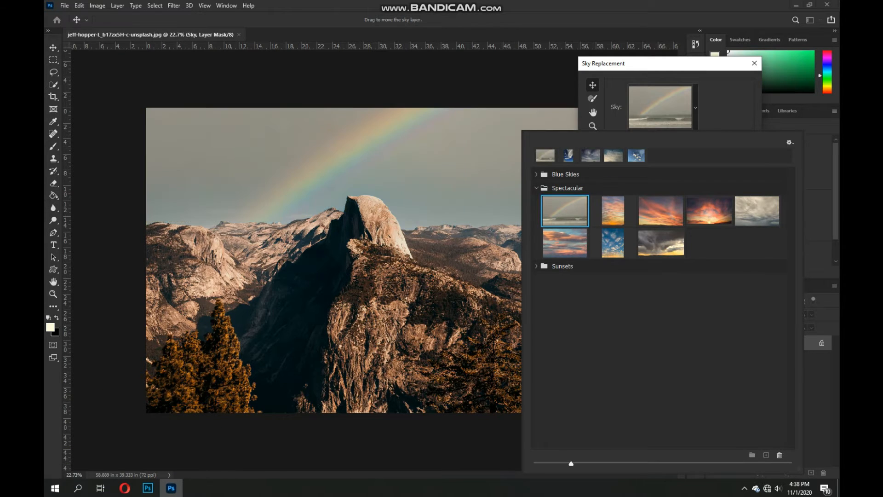
click(613, 211)
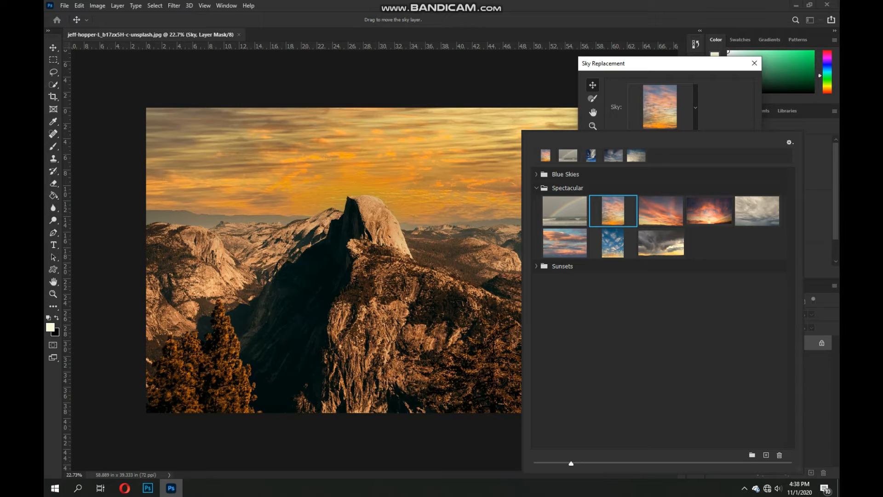
click(661, 211)
click(709, 211)
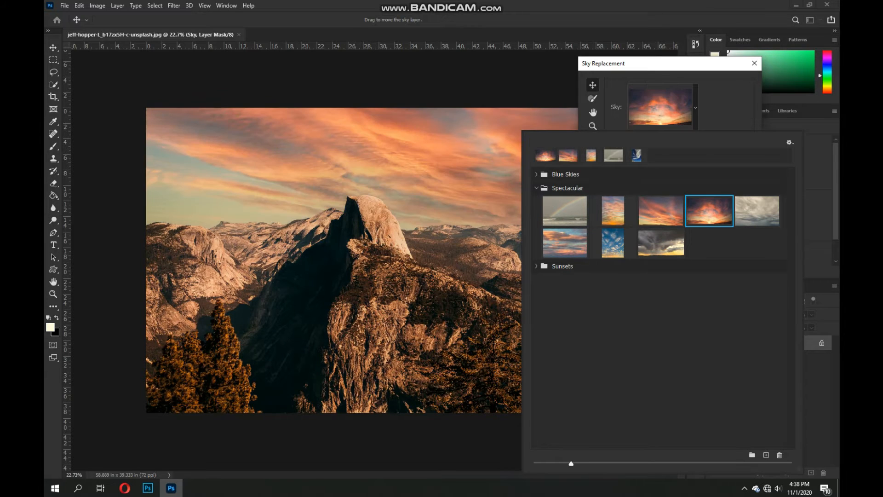
click(695, 107)
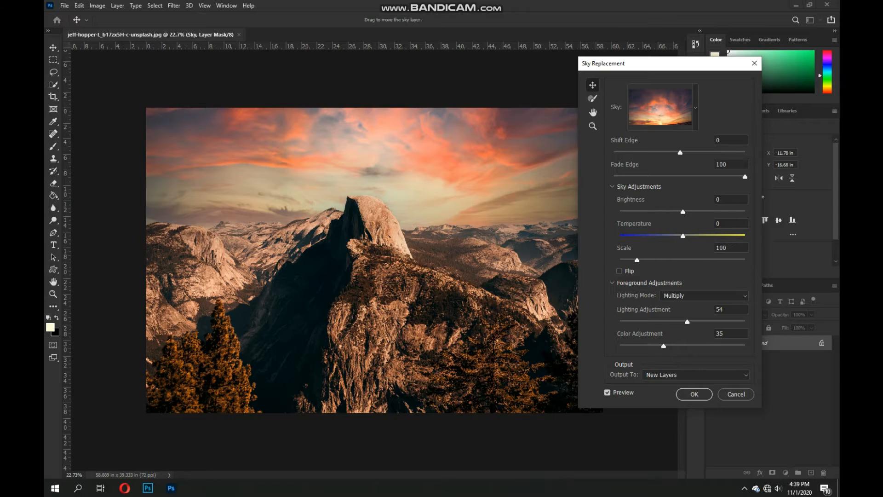
click(695, 107)
click(757, 211)
click(565, 243)
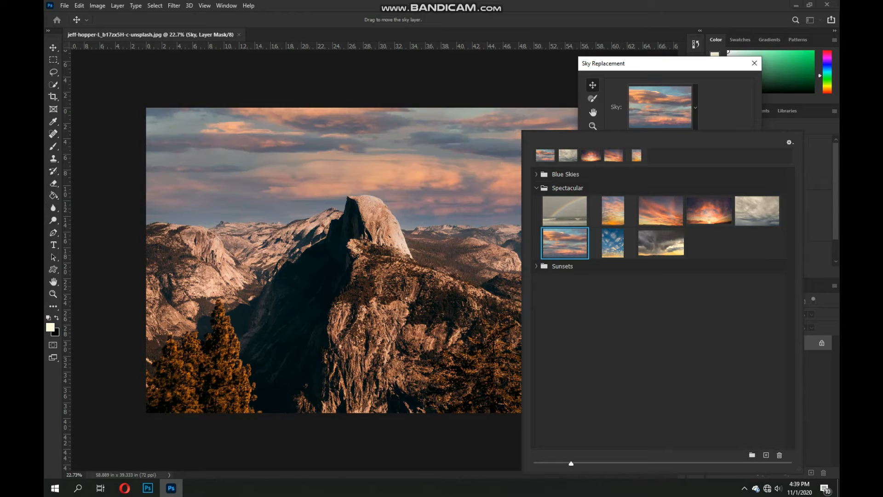
click(613, 242)
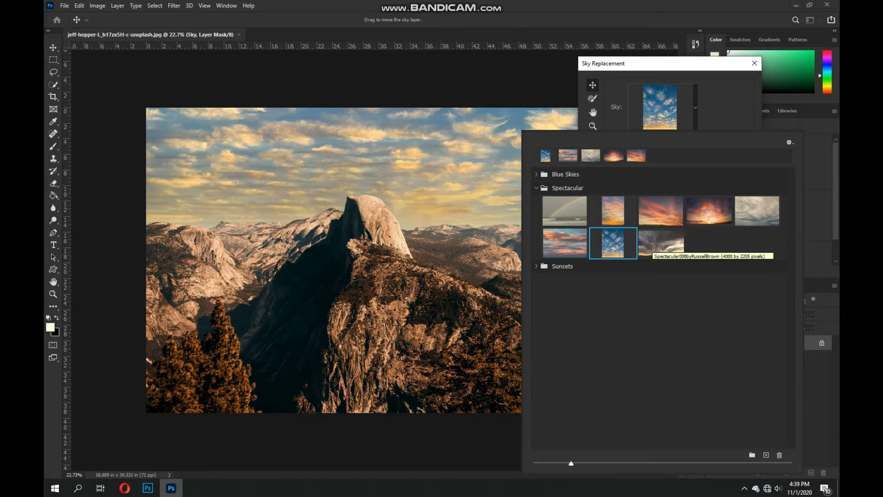
click(661, 243)
Try the Sunsets presets on the photo in turn, from the first dark cloudy sunset to the purple dusk sky.
click(537, 188)
click(536, 202)
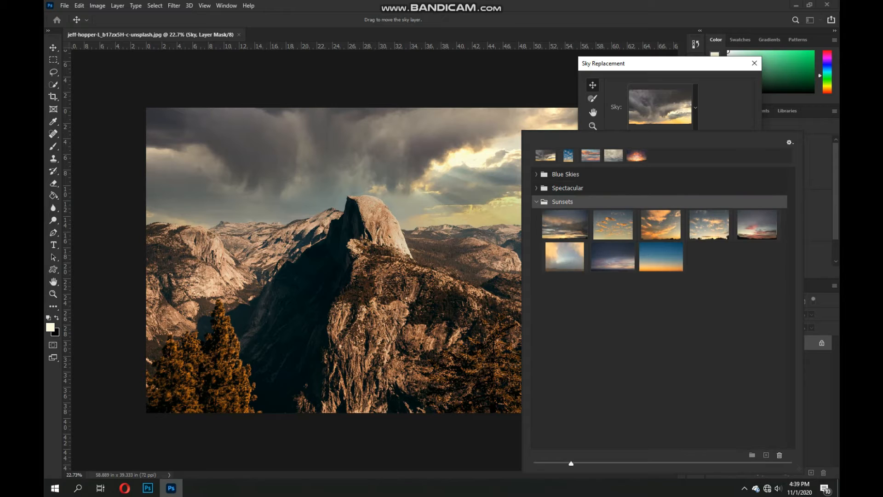
click(565, 224)
click(613, 225)
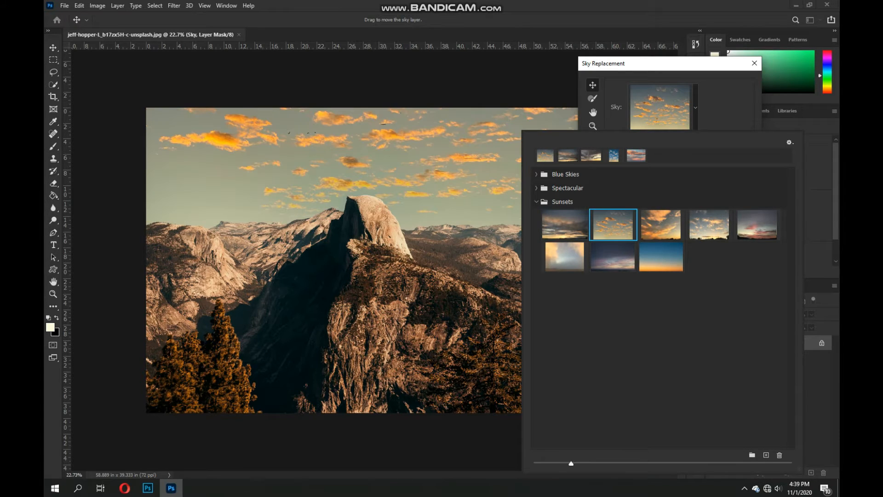
click(661, 224)
click(709, 225)
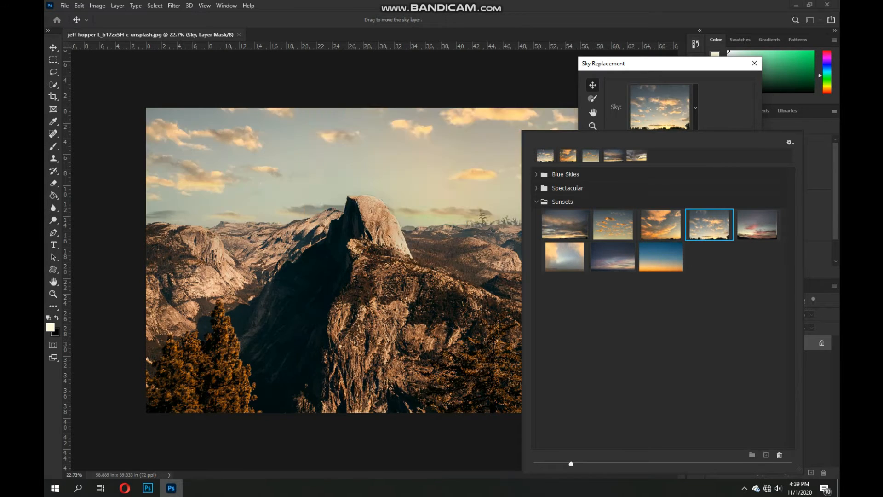
click(757, 225)
click(565, 256)
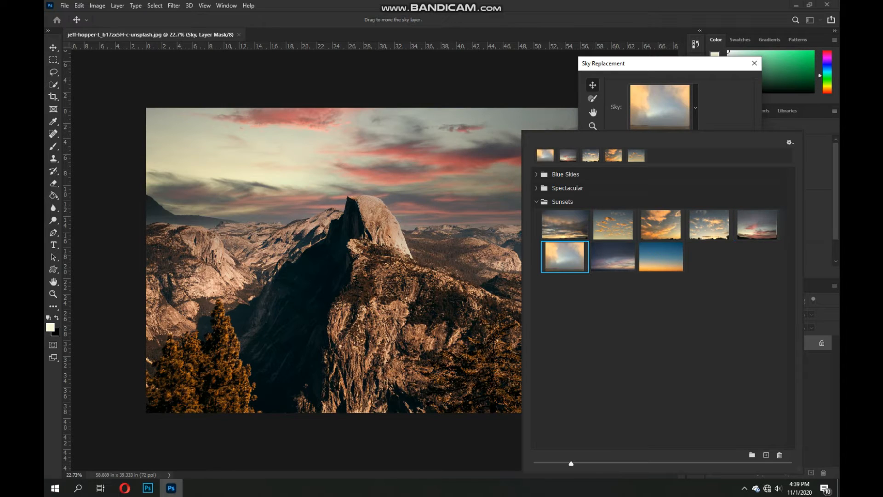
click(613, 257)
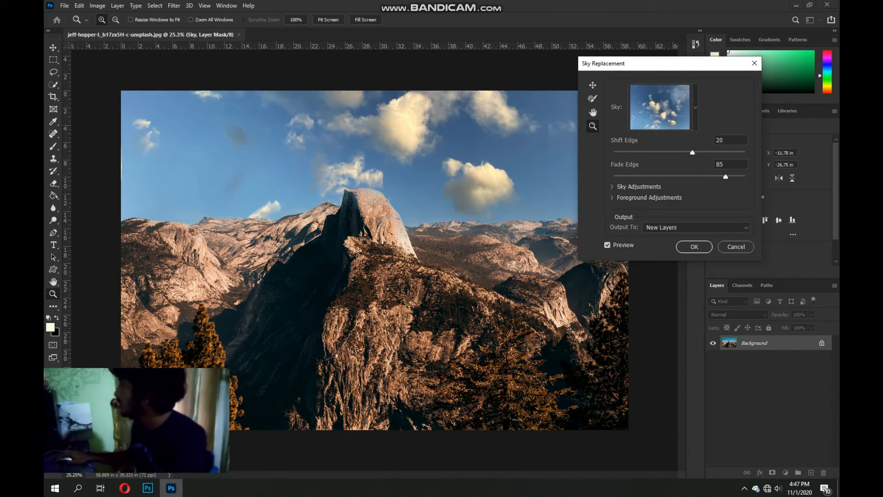
Choose the dark purple dusk sky from the Sunsets presets as the replacement sky.
click(695, 107)
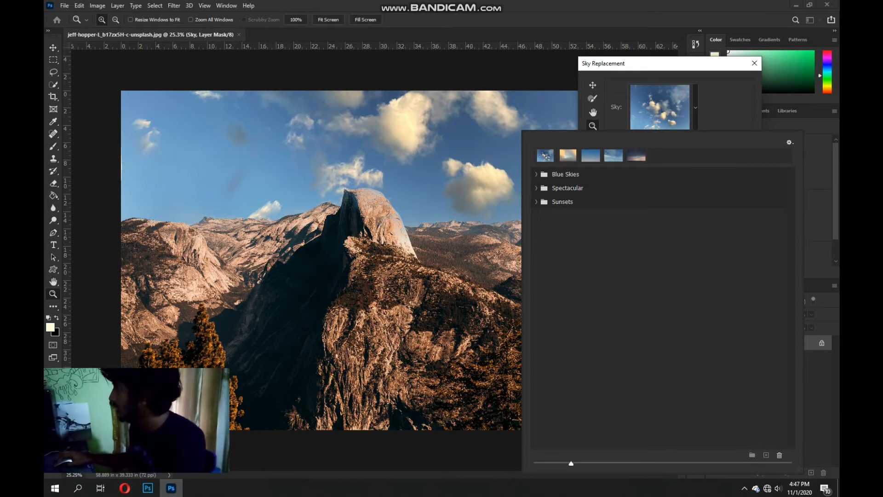
click(536, 202)
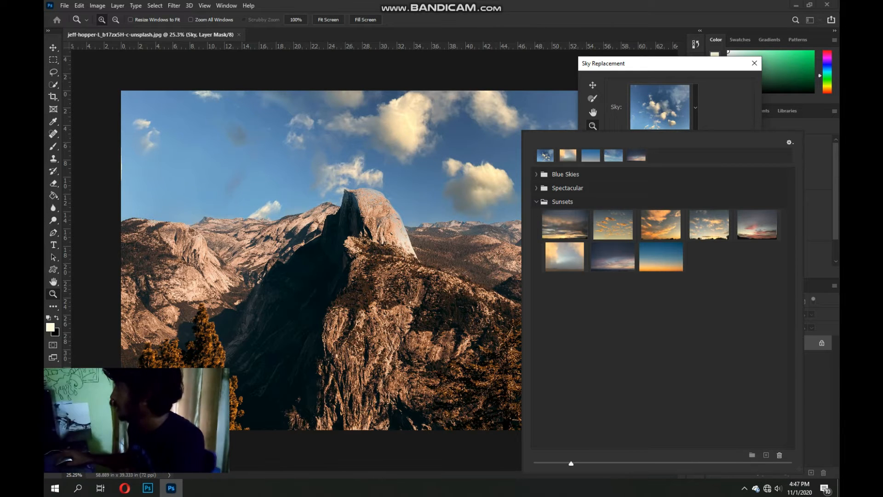
click(613, 257)
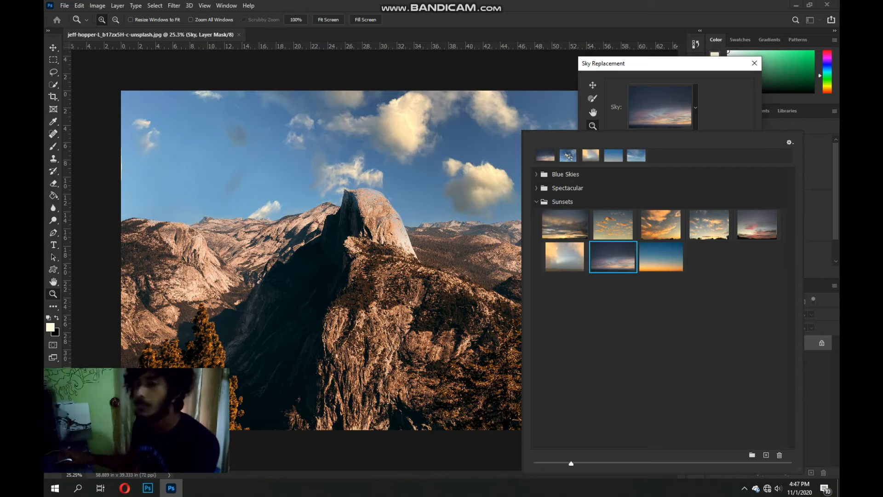
Close the preset sky list and activate the Sky Move tool for the replaced sky.
click(695, 107)
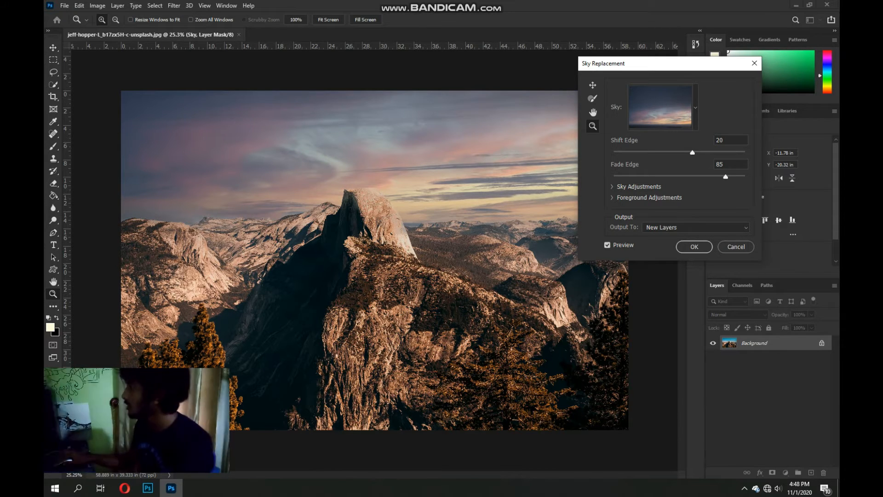
key(h)
key(z)
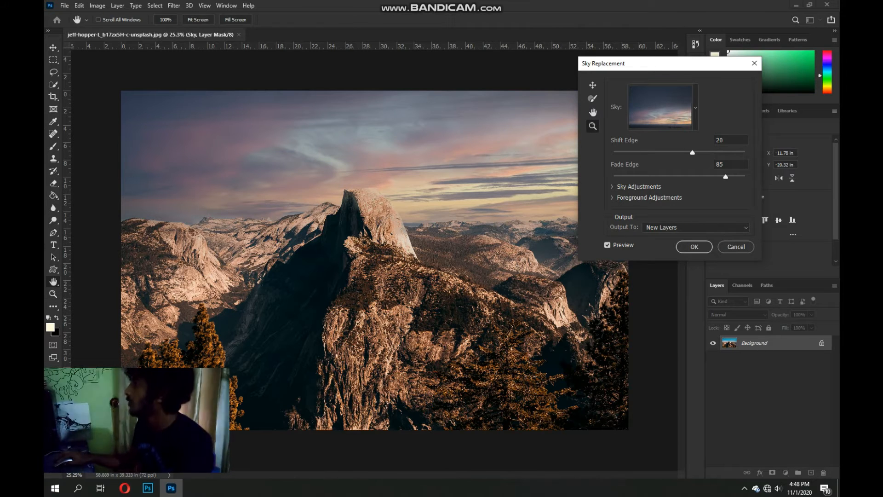
scroll(354, 216, up, 3)
scroll(354, 216, down, 4)
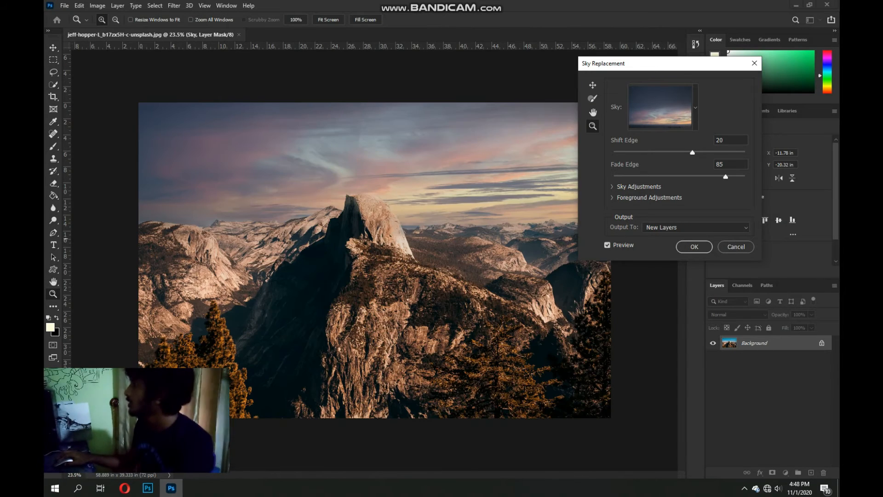
key(h)
key(v)
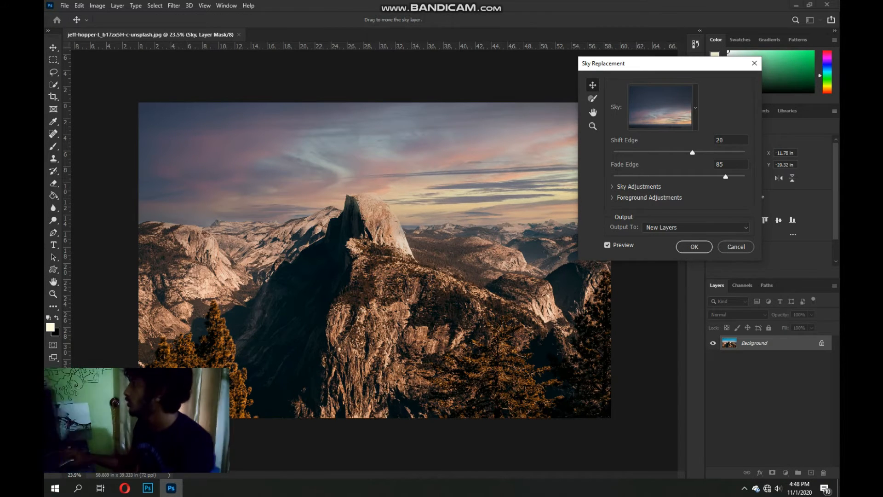
Review the Sky Adjustments settings, collapse them and reveal the Foreground Adjustments.
click(612, 186)
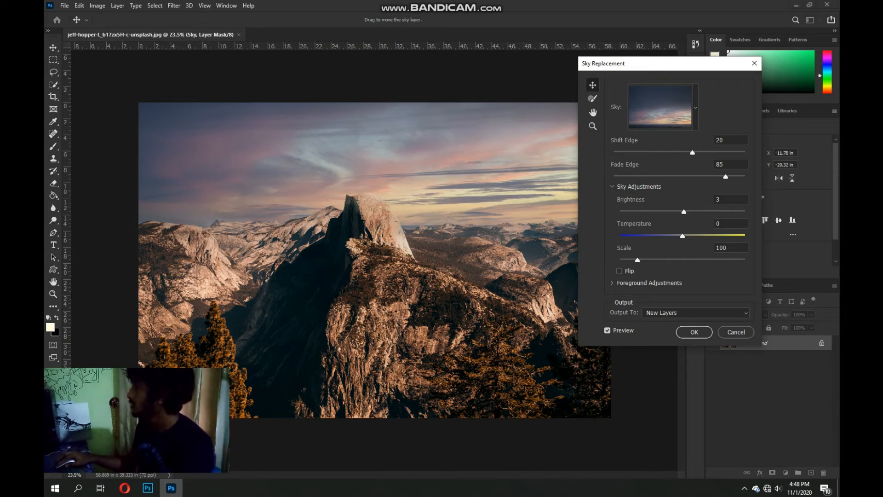
click(612, 187)
click(612, 197)
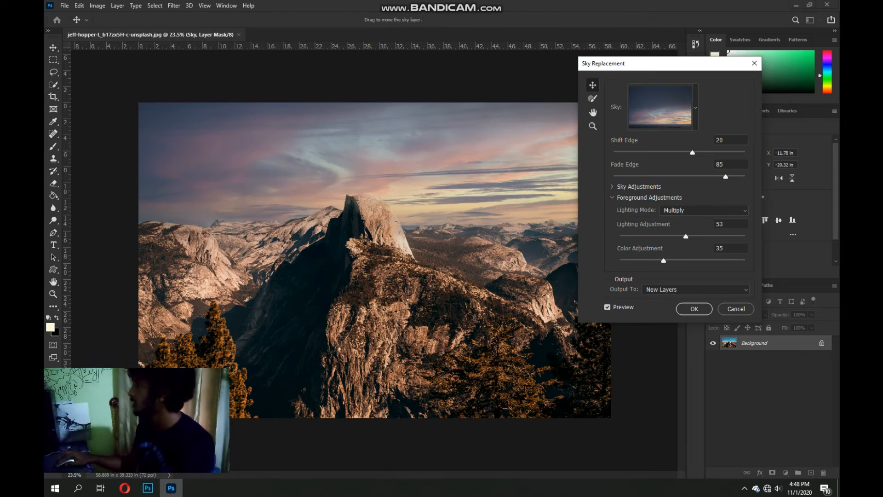
Try the Screen lighting mode on the foreground and set it back to Multiply.
click(703, 211)
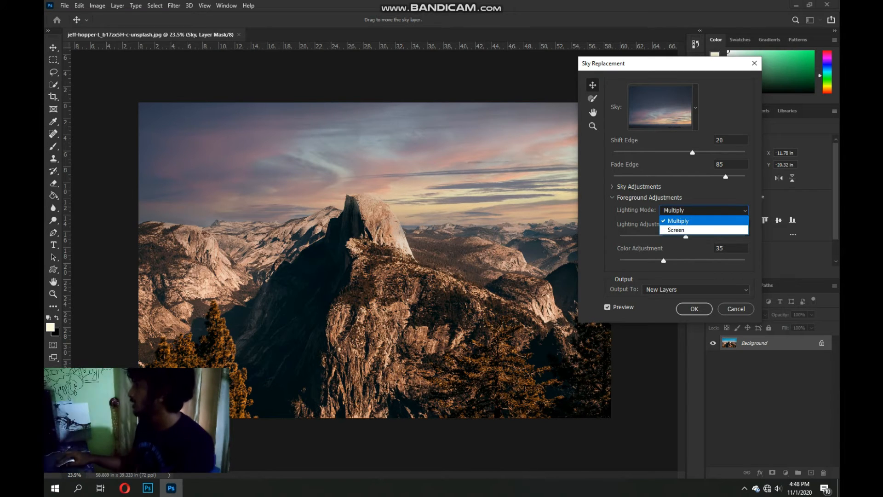
click(685, 229)
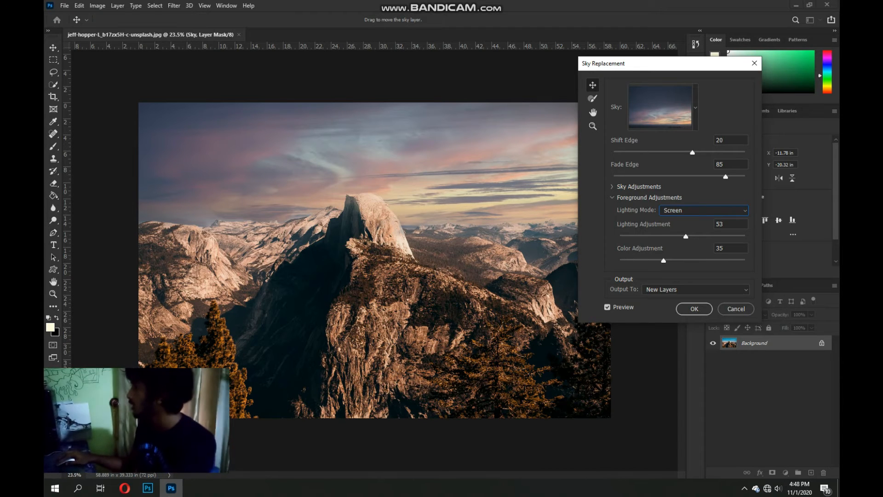
click(695, 211)
click(689, 220)
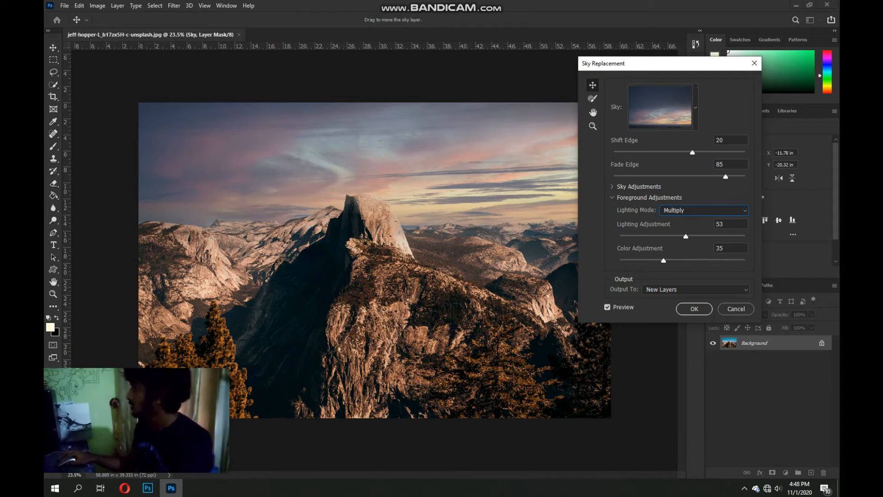
Set the foreground's Lighting Adjustment to 77 and its Color Adjustment to 23.
drag(686, 235, 696, 236)
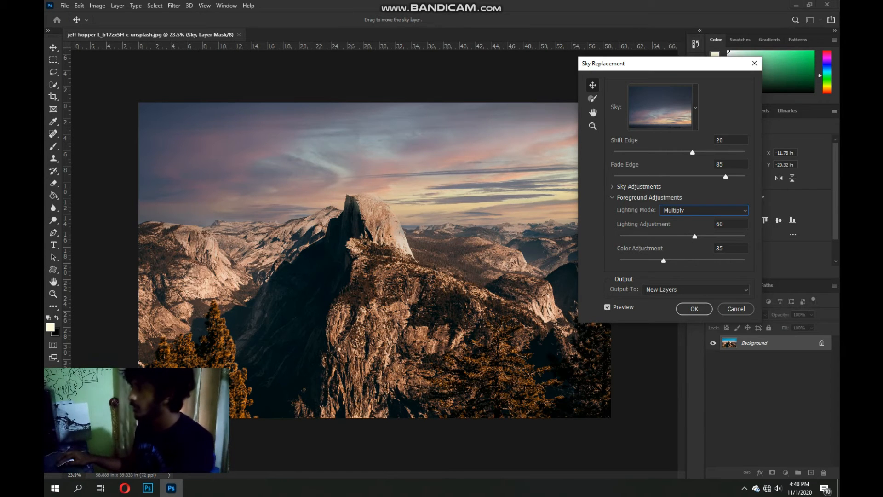
drag(694, 236, 632, 235)
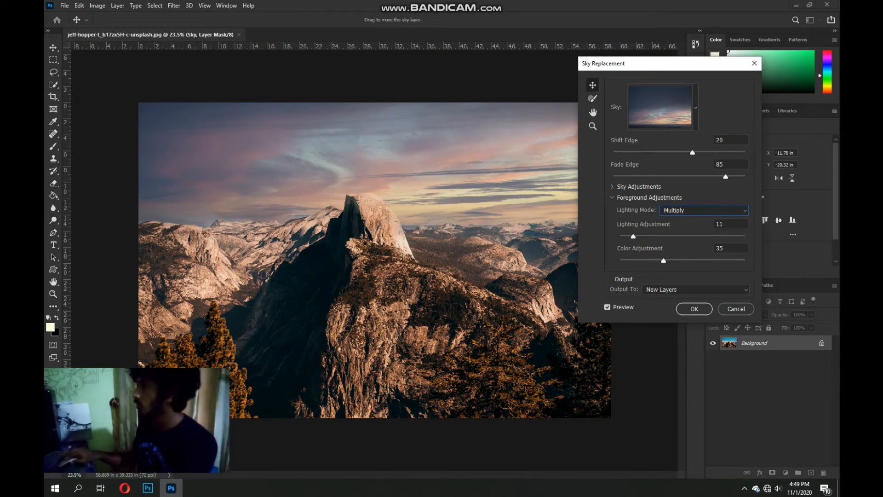
drag(633, 236, 653, 236)
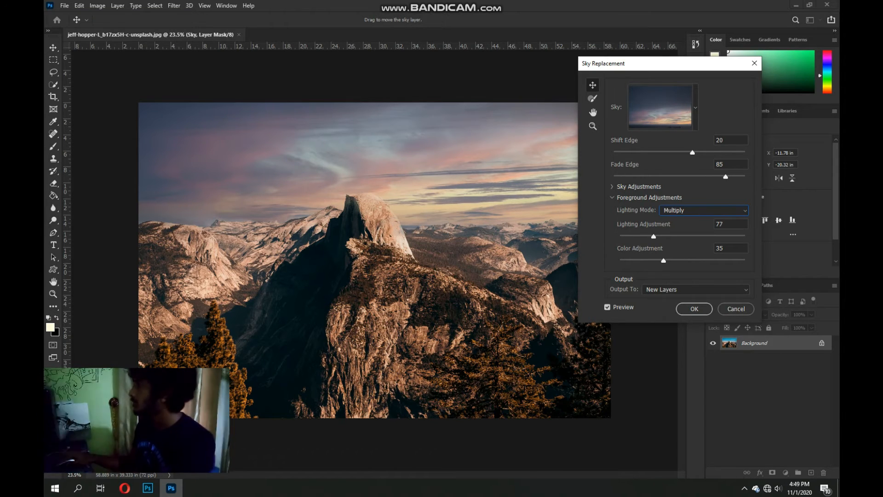
drag(653, 236, 716, 236)
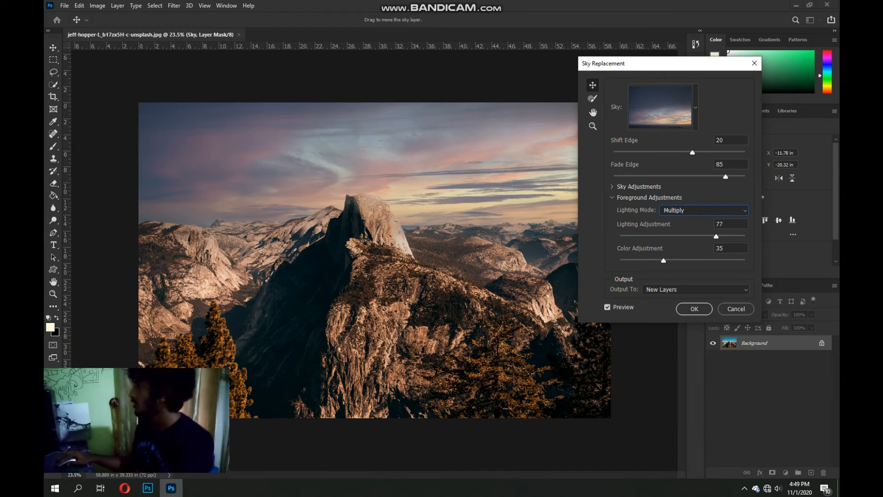
mouse_move(663, 260)
mouse_down()
mouse_move(736, 260)
mouse_move(622, 260)
mouse_move(649, 261)
mouse_up()
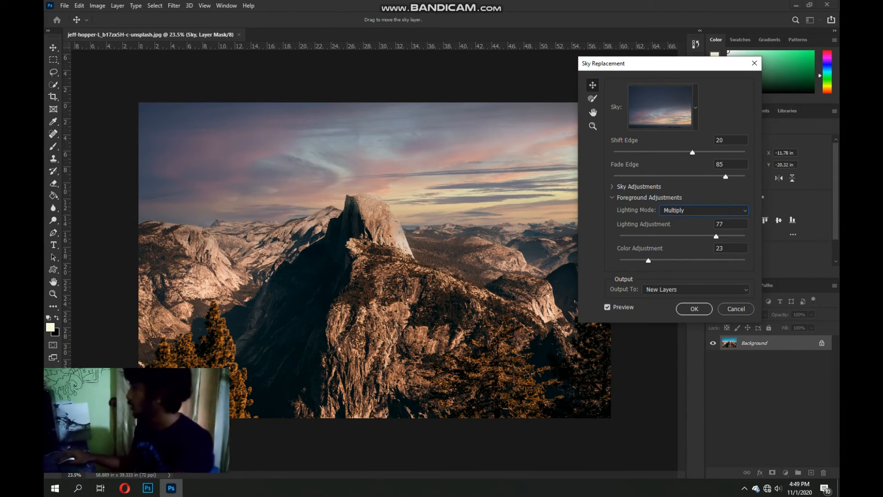
Choose New Layers as the output and apply the sky replacement.
click(696, 290)
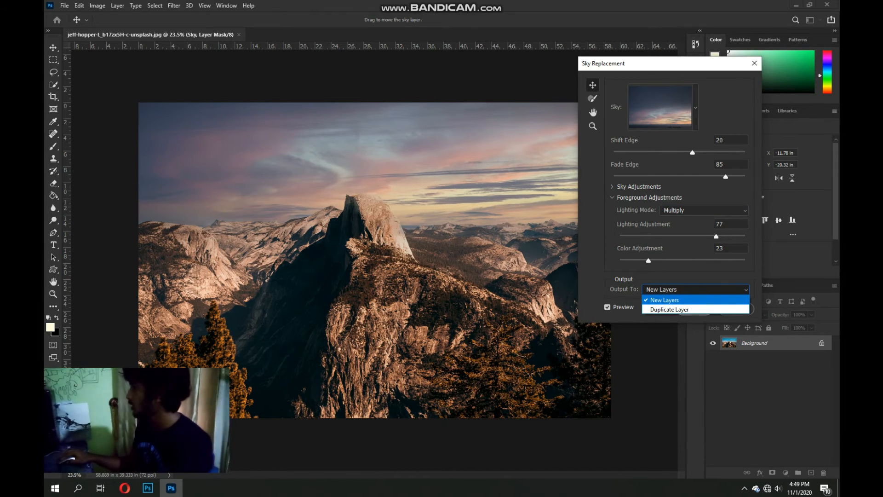
click(665, 300)
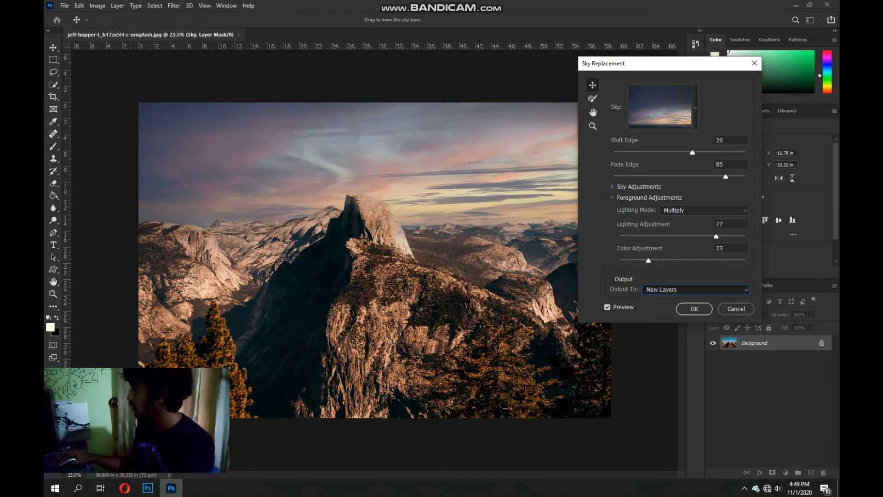
click(694, 308)
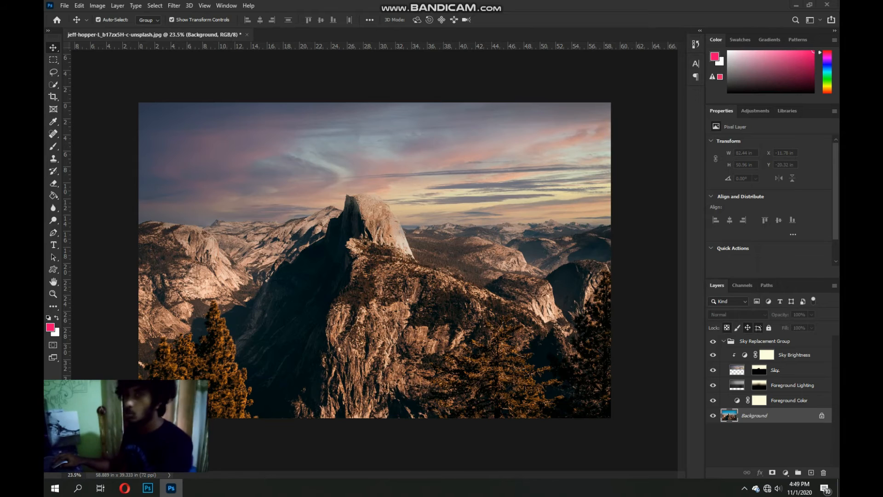
Inspect the Sky Replacement Group and its Sky layer in the layer stack.
click(775, 369)
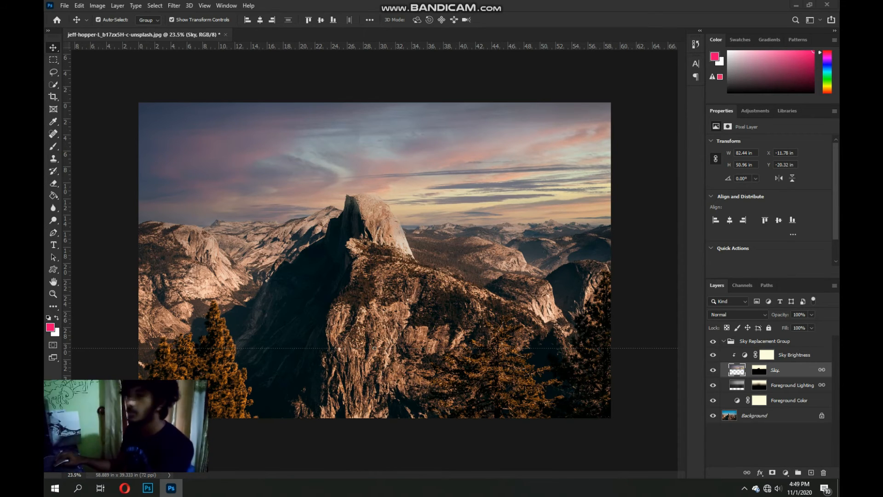
click(724, 341)
click(723, 341)
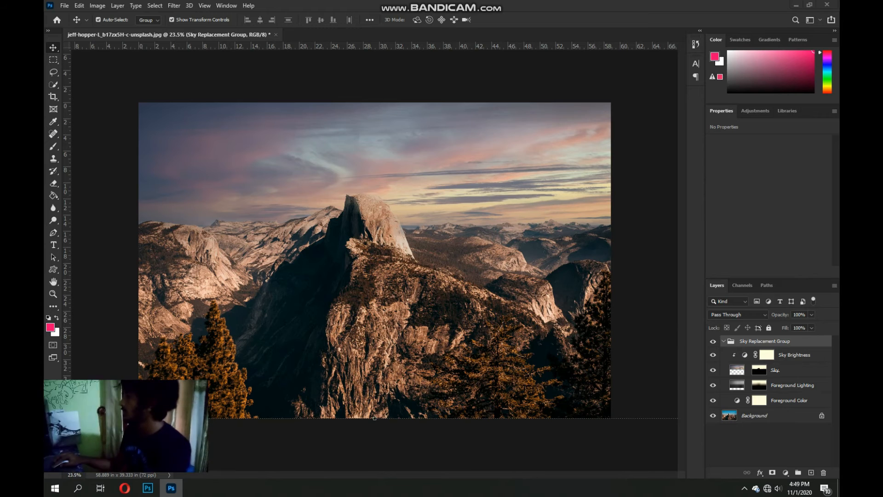
click(782, 370)
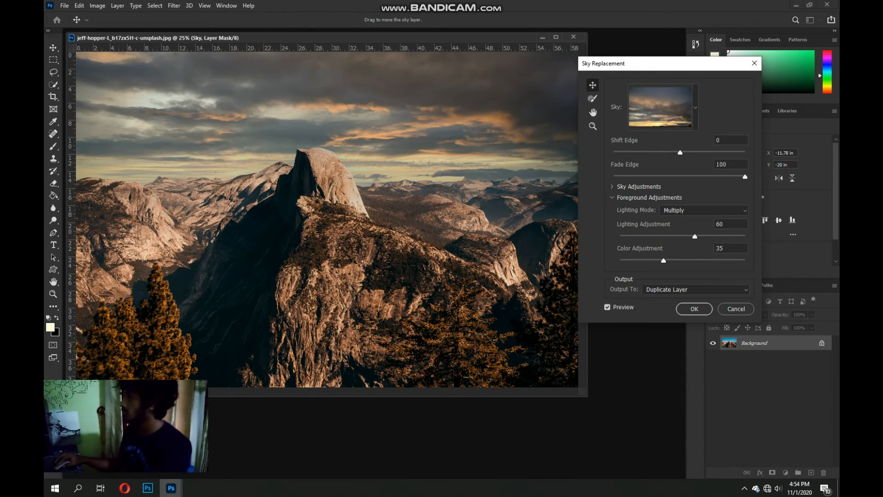
Keep the first Sunsets preset as the sky and set its Shift Edge to -3.
click(696, 107)
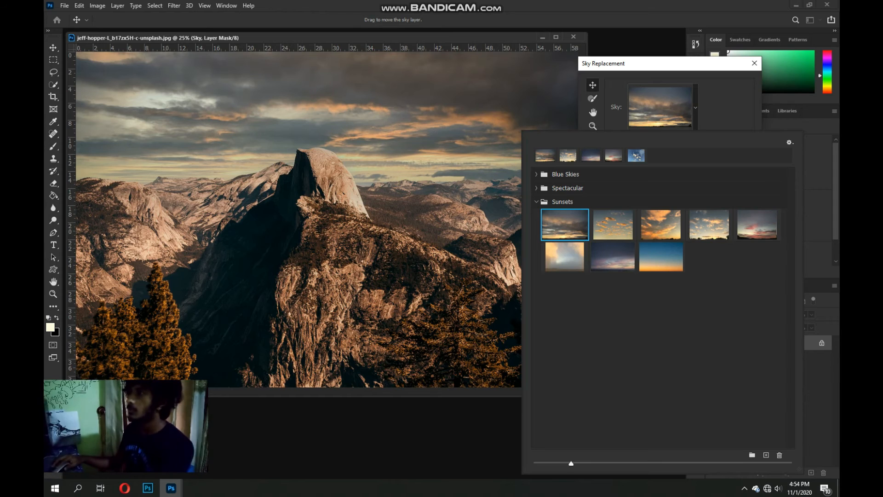
click(695, 107)
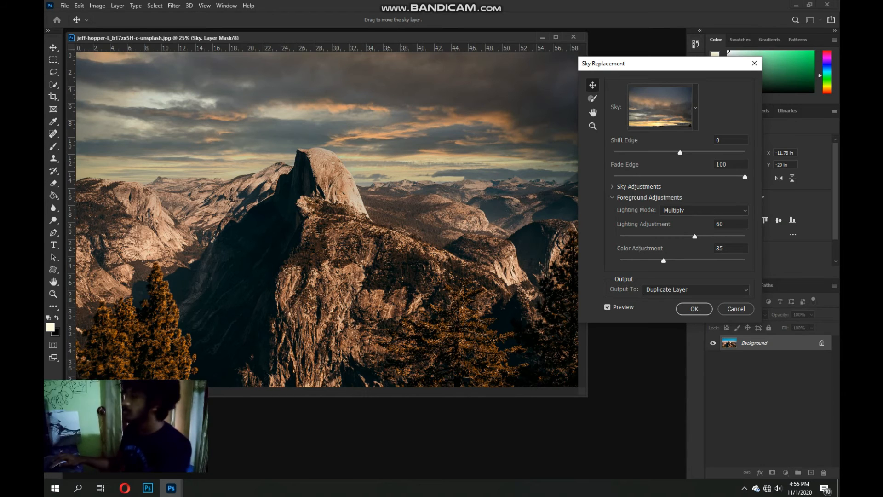
drag(679, 62, 691, 63)
drag(694, 153, 691, 154)
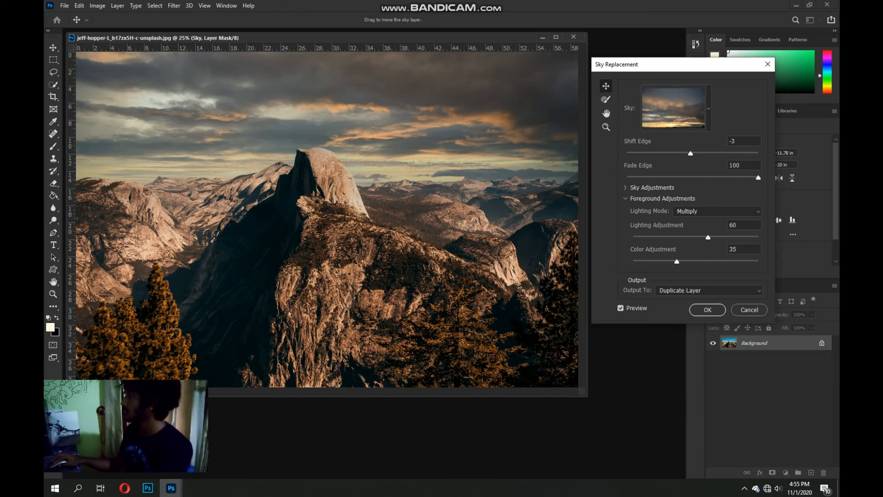
Try the second Sunsets preset with small orange clouds and return to the first dark cloudy sunset.
click(709, 108)
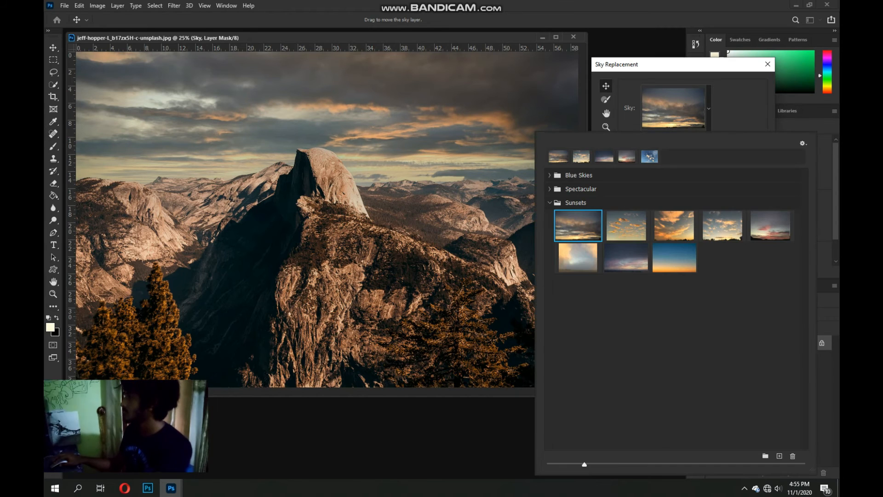
click(627, 226)
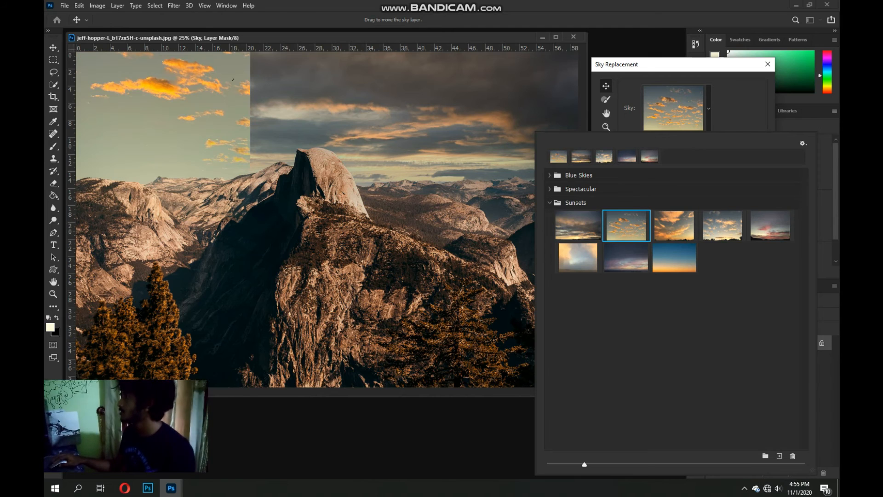
click(577, 226)
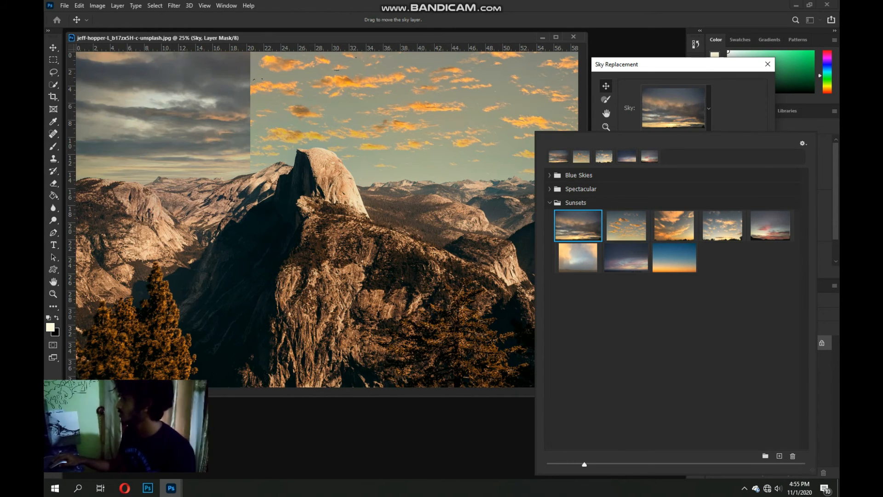
key(Escape)
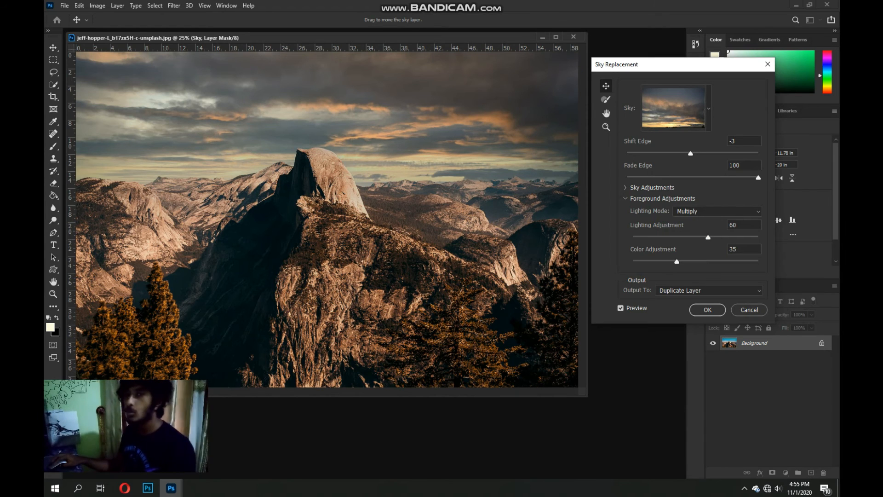
Output the sky replacement to a Duplicate Layer and apply it.
click(708, 290)
click(690, 310)
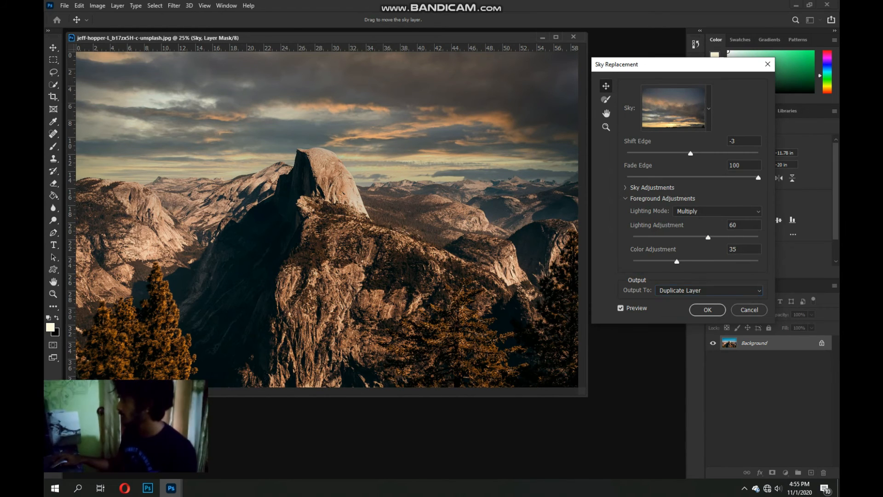
click(707, 310)
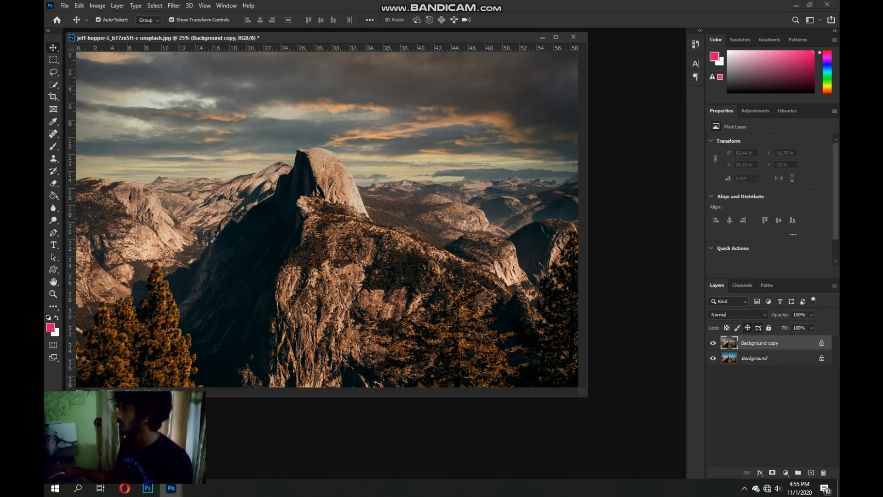
Examine the finished sky replacement on the whole photo at different magnifications.
mouse_move(322, 38)
mouse_down()
mouse_move(328, 32)
mouse_move(320, 30)
mouse_move(331, 43)
mouse_up()
scroll(507, 222, down, 1)
scroll(507, 223, down, 4)
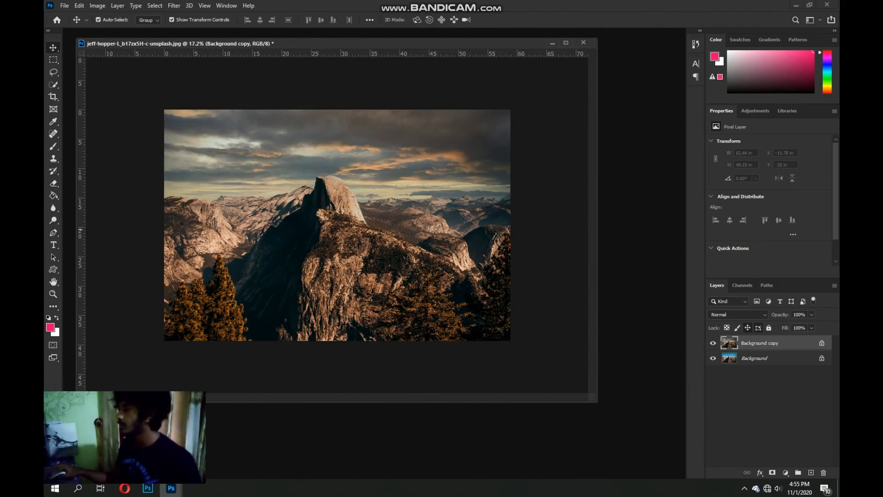
scroll(488, 225, up, 6)
scroll(461, 231, down, 3)
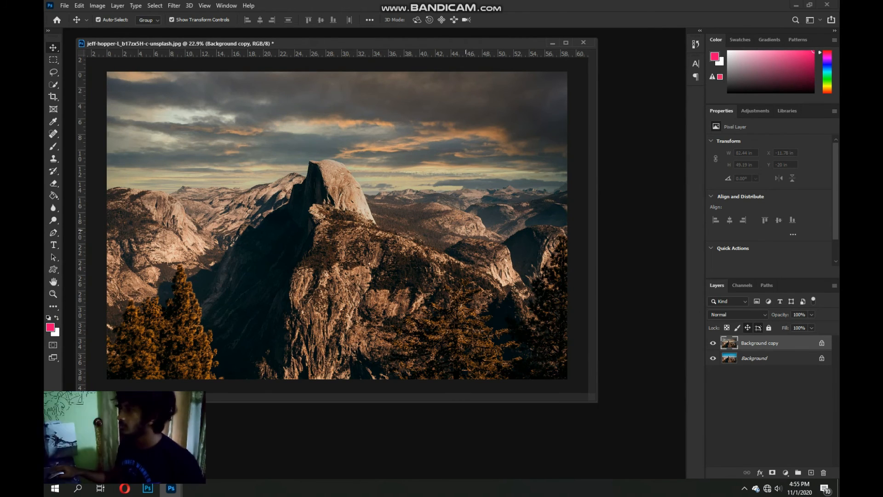
click(553, 42)
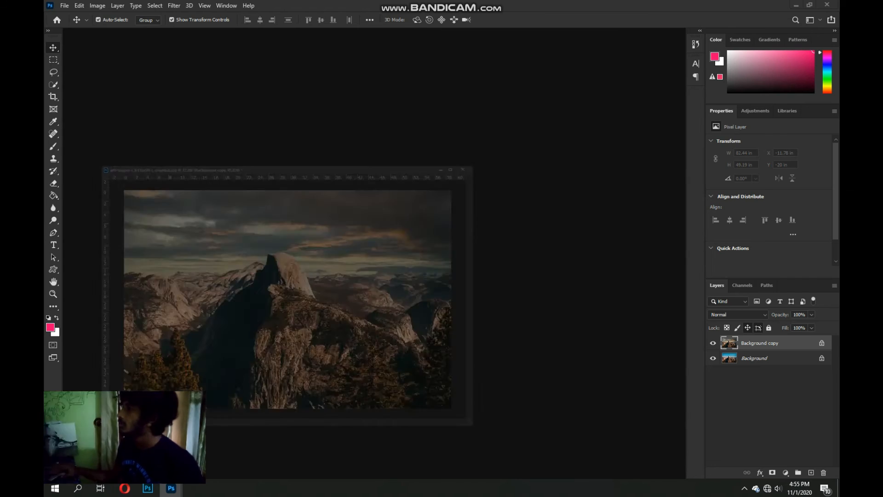
click(796, 5)
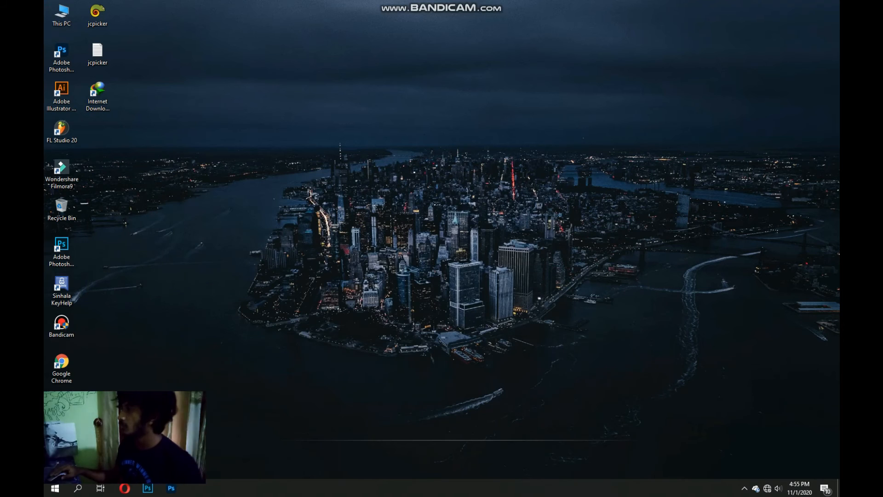
right_click(449, 181)
click(475, 210)
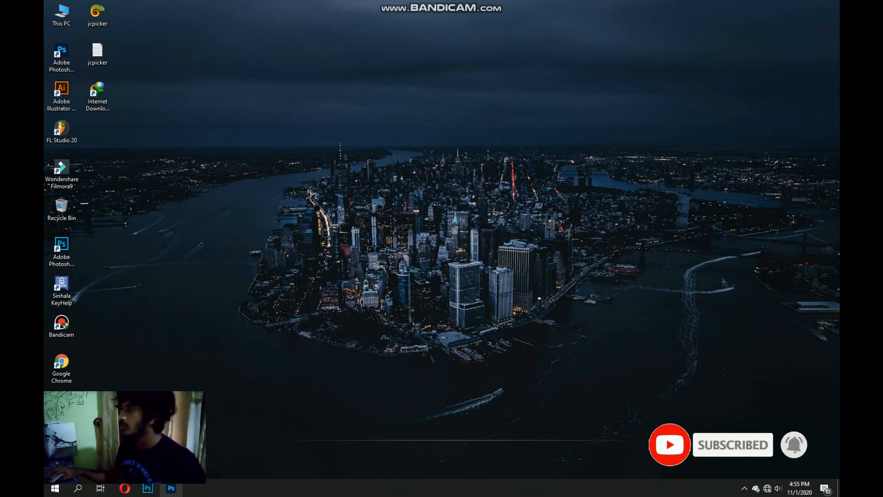
mouse_move(171, 488)
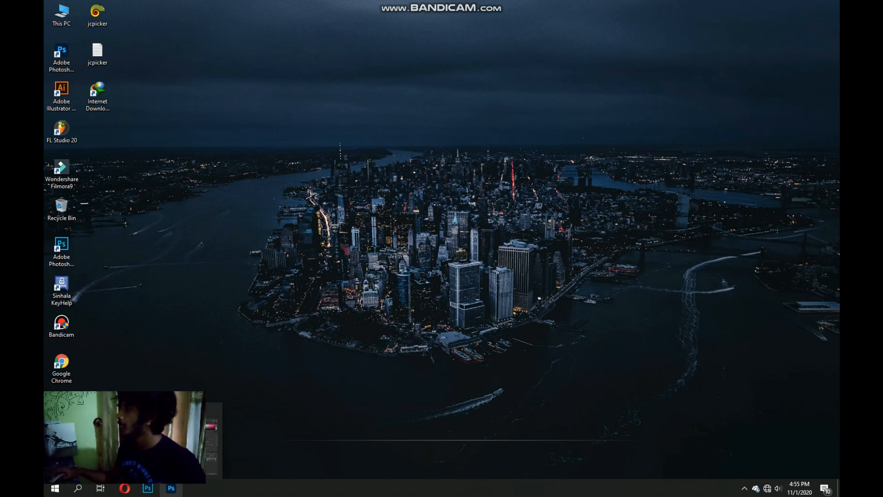
click(171, 488)
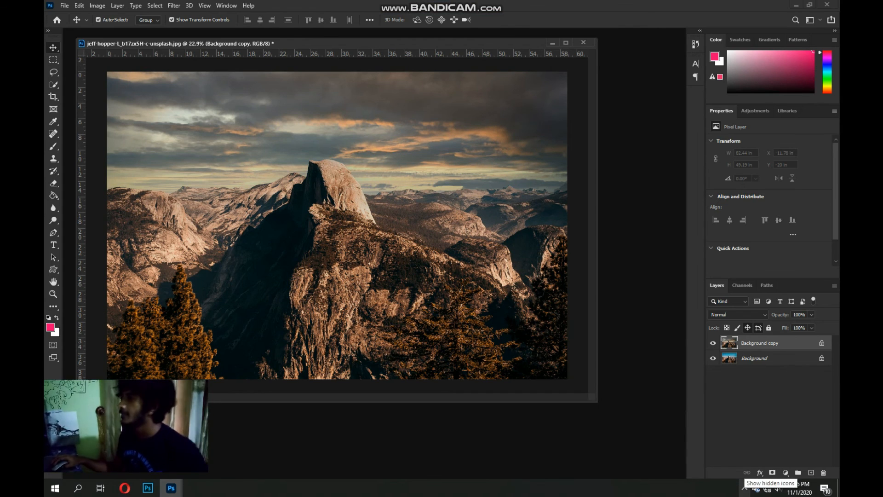
click(744, 488)
click(744, 488)
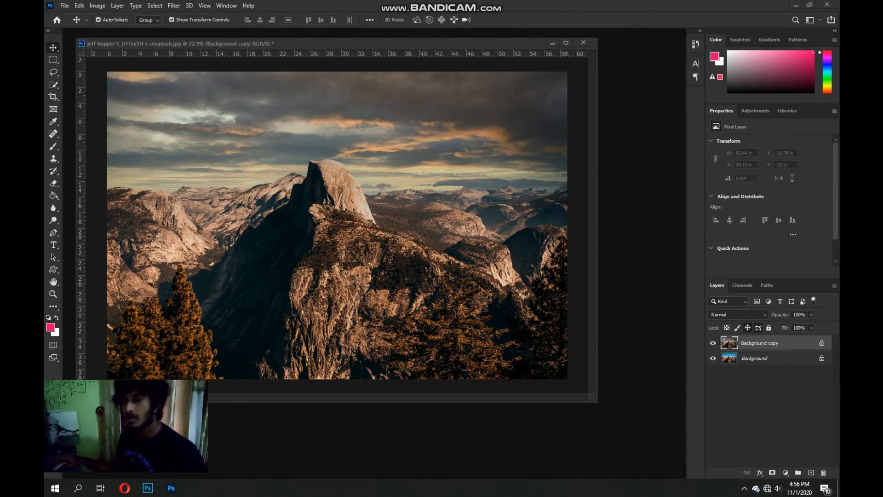